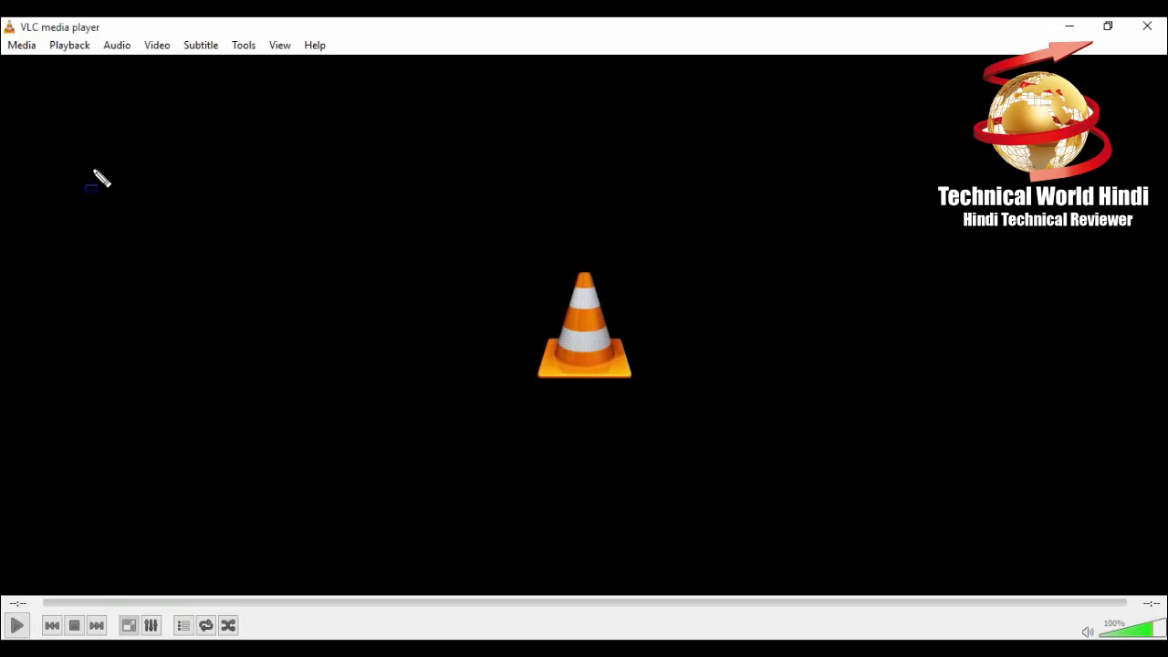
- Open the Convert / Save media selection window to choose a source file
left_click_drag(3, 36, 46, 64)
key("Escape")
left_click(25, 50)
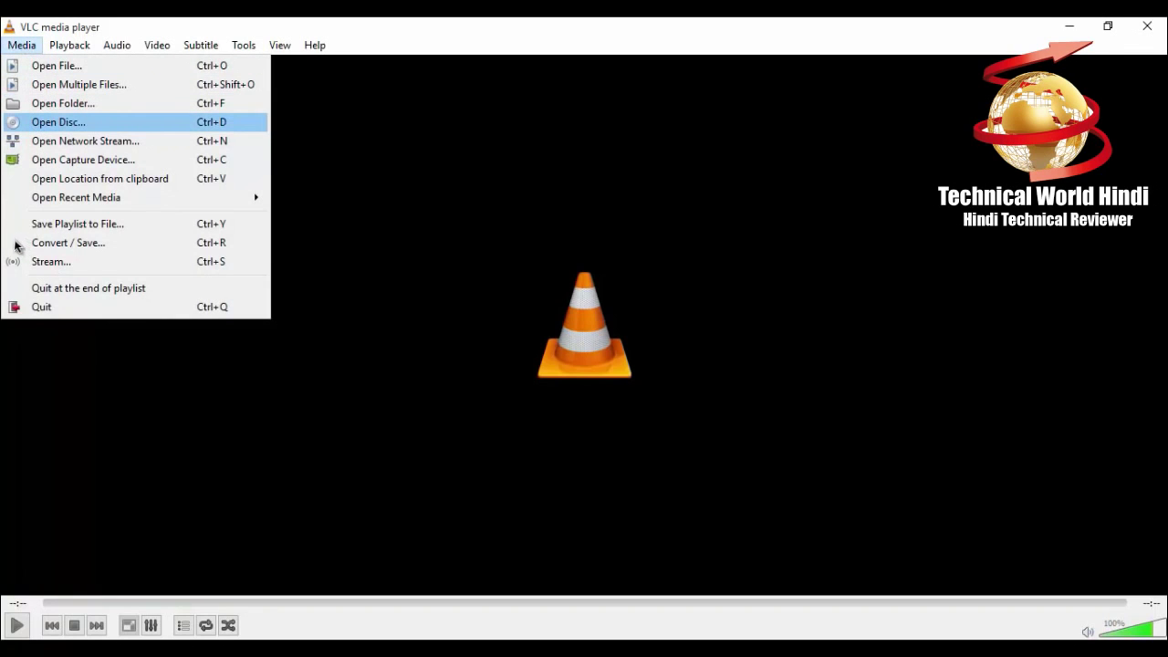
mouse_move(14, 244)
left_mouse_down()
mouse_move(138, 247)
mouse_move(82, 259)
left_mouse_up()
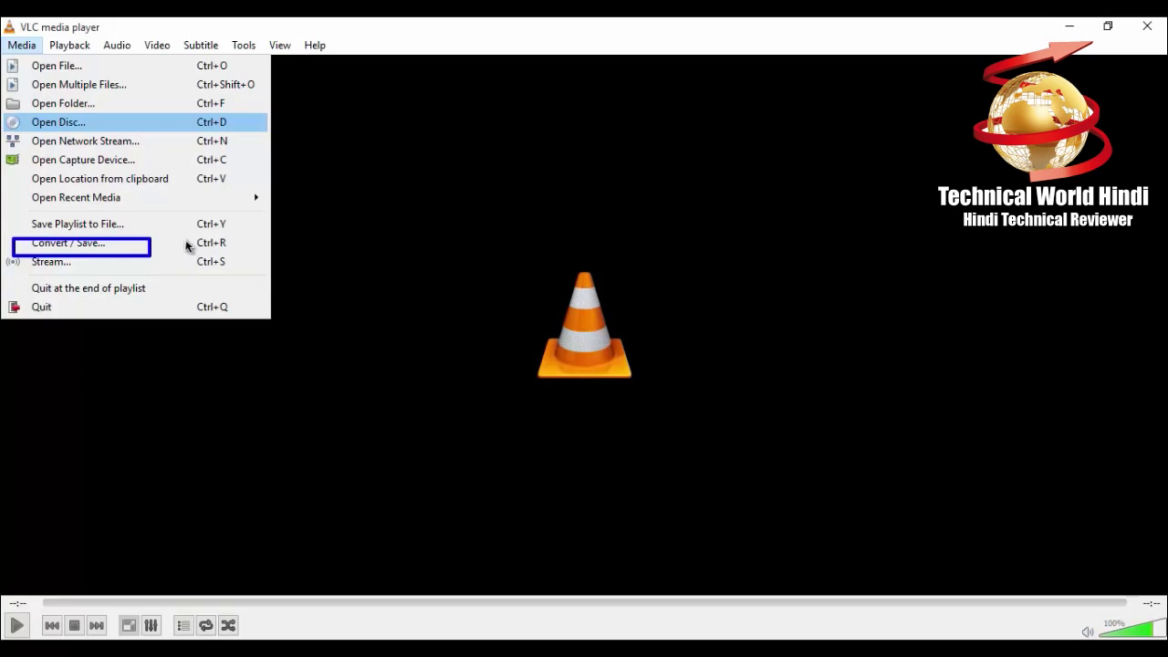
left_click_drag(184, 233, 235, 258)
key("Escape")
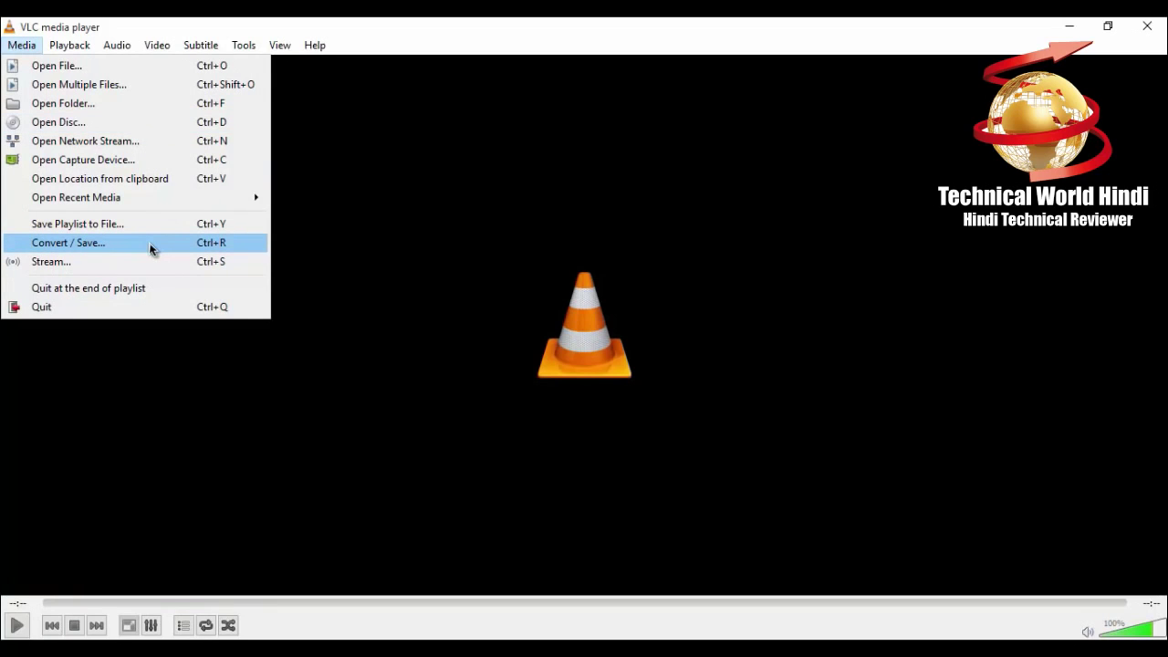
left_click(151, 244)
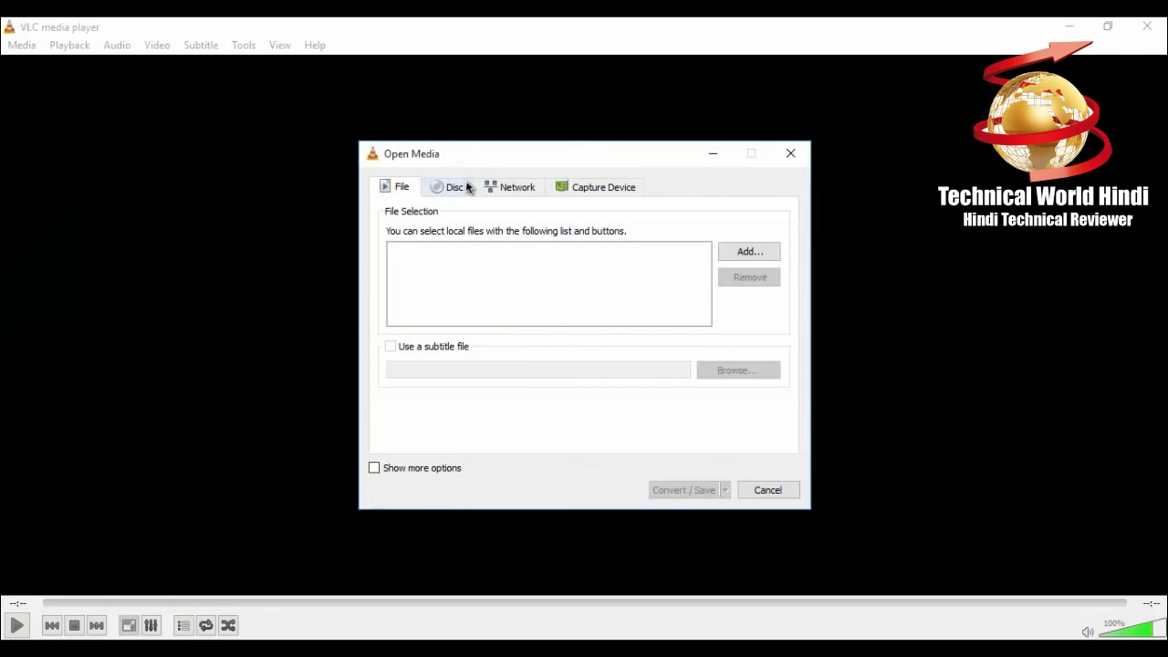
left_click_drag(477, 161, 468, 155)
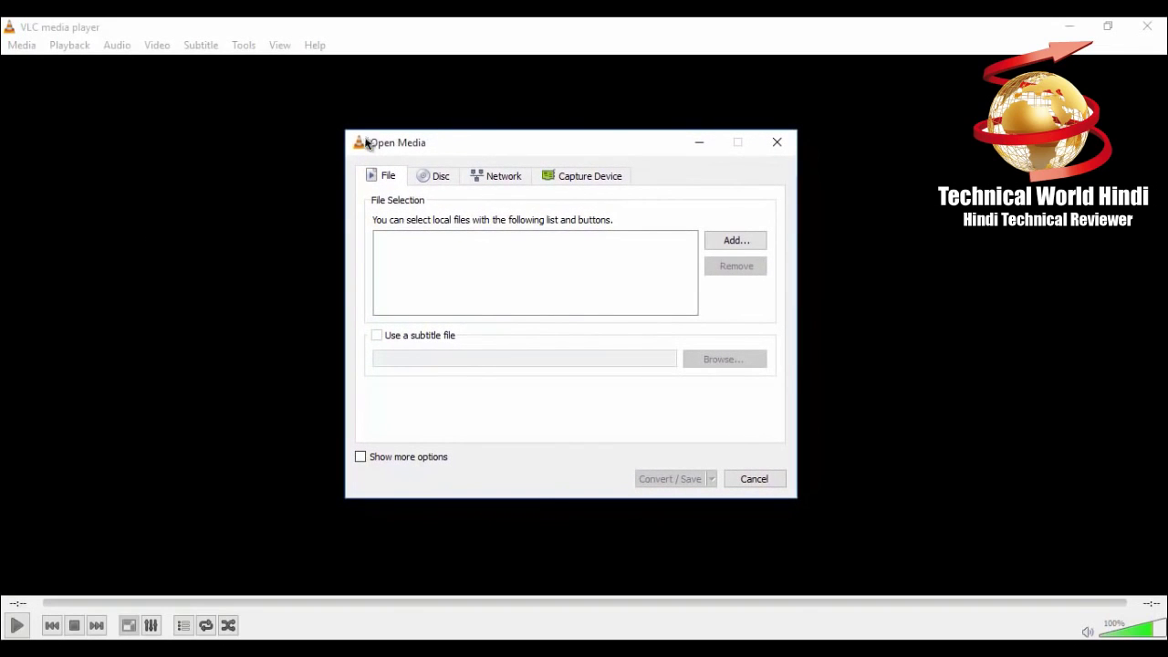
mouse_move(345, 129)
left_mouse_down()
mouse_move(750, 480)
mouse_move(798, 497)
left_mouse_up()
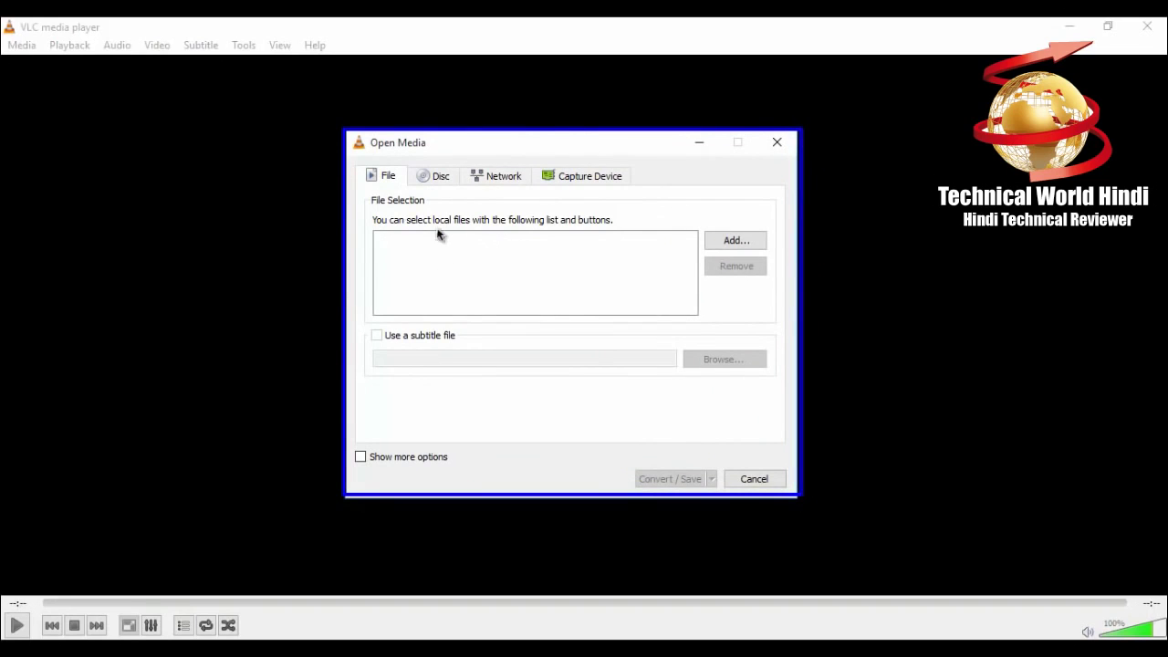
mouse_move(399, 165)
left_mouse_down()
mouse_move(460, 194)
mouse_move(632, 195)
left_mouse_up()
left_click_drag(360, 165, 410, 189)
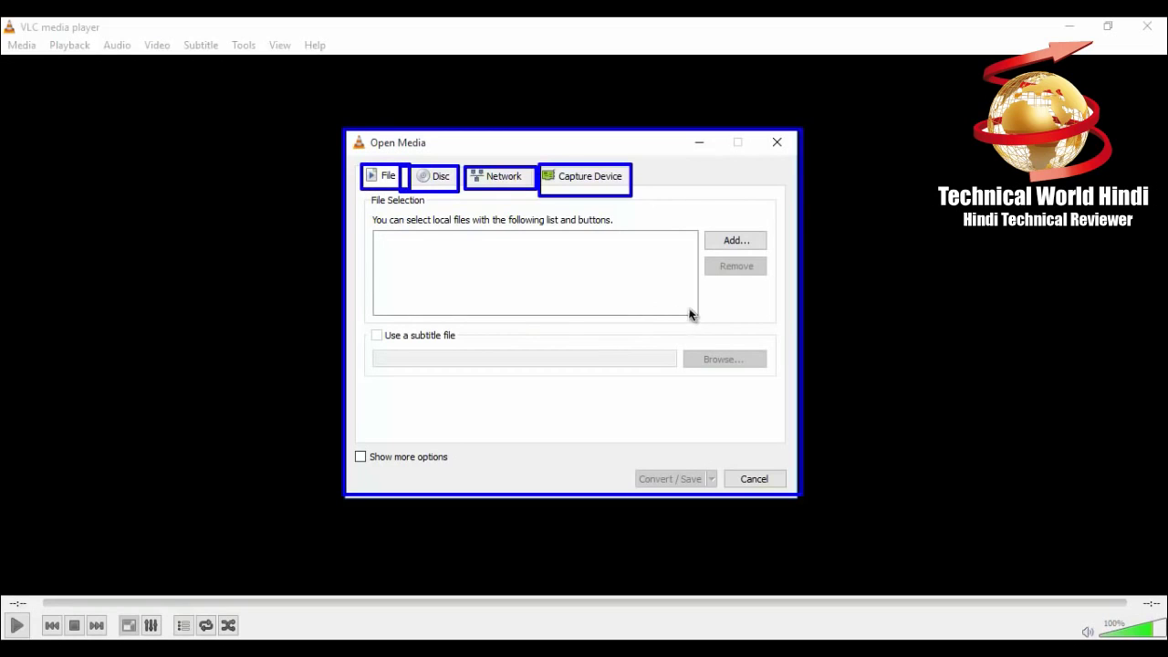
left_click_drag(721, 252, 772, 256)
key("Escape")
- Add the video Capture_14 from the Videos Creatror\Note 5 folder on New Volume (F:) as the source file
left_click(736, 241)
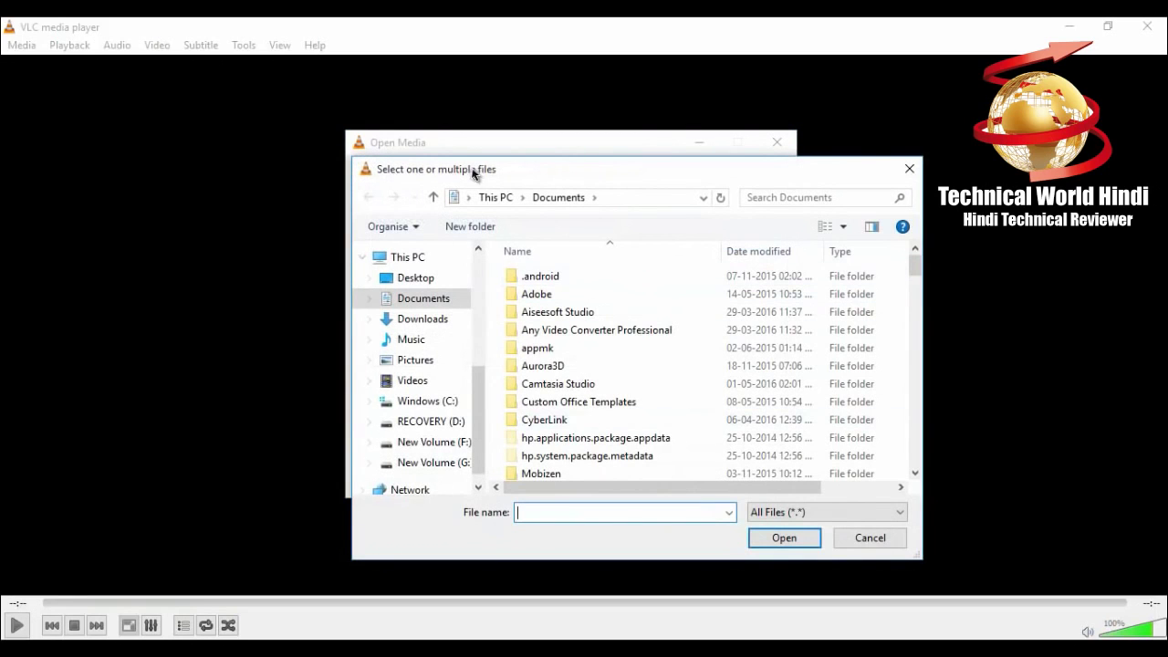
left_click_drag(524, 183, 471, 160)
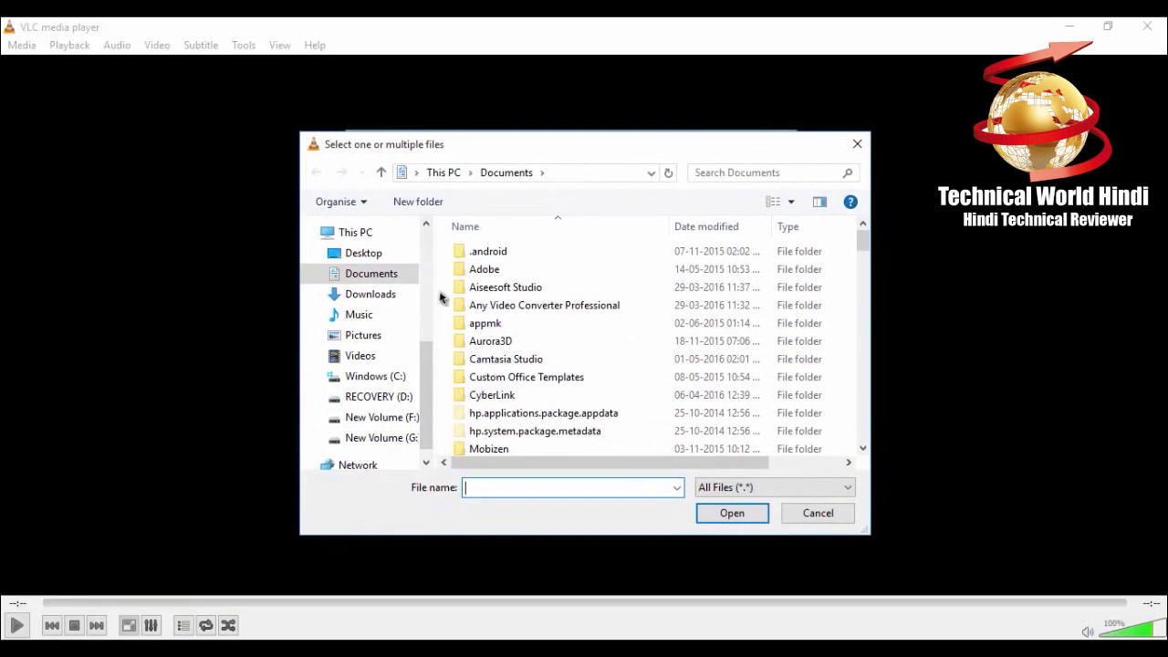
left_click(404, 437)
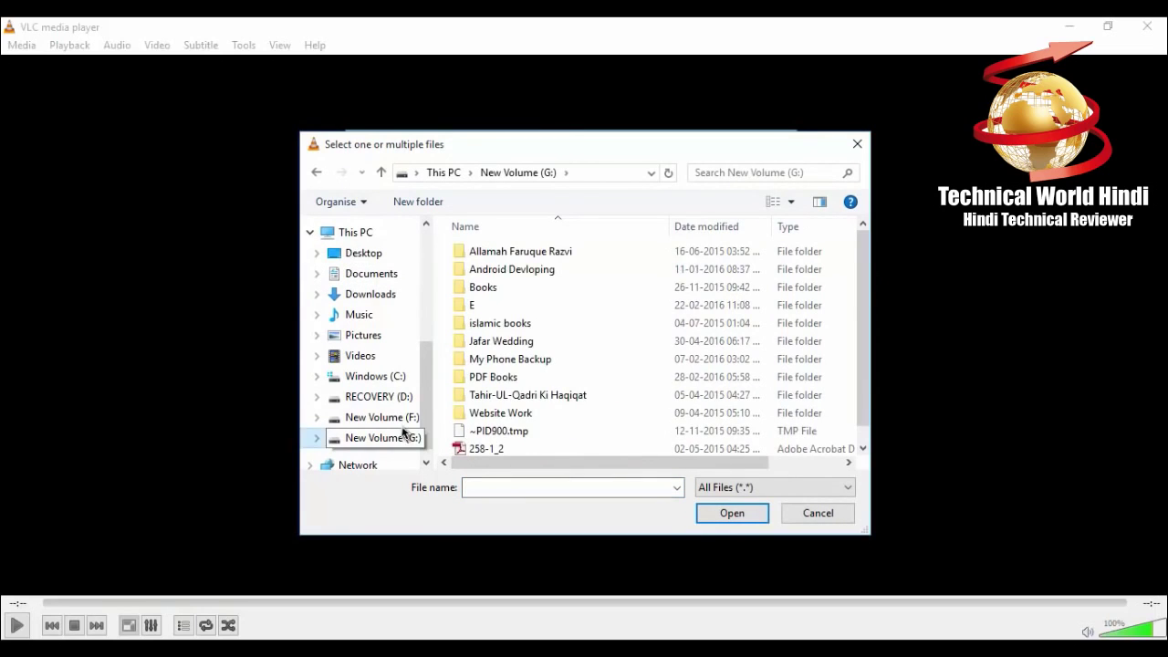
left_click(392, 417)
left_click(500, 347)
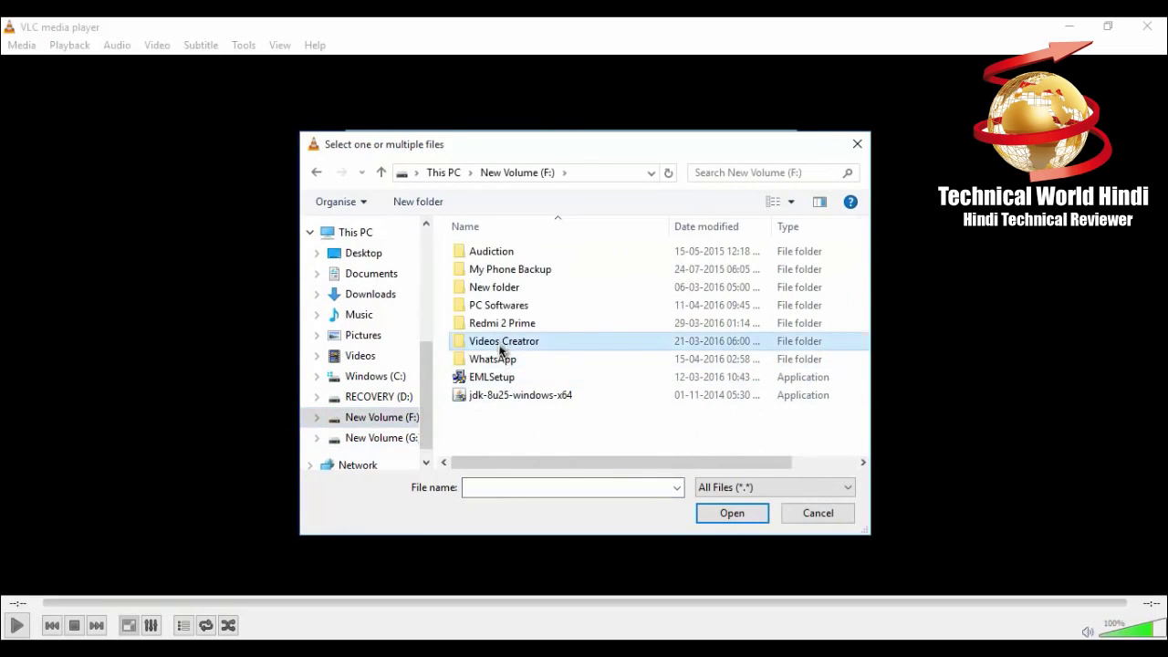
double_click(500, 347)
double_click(598, 269)
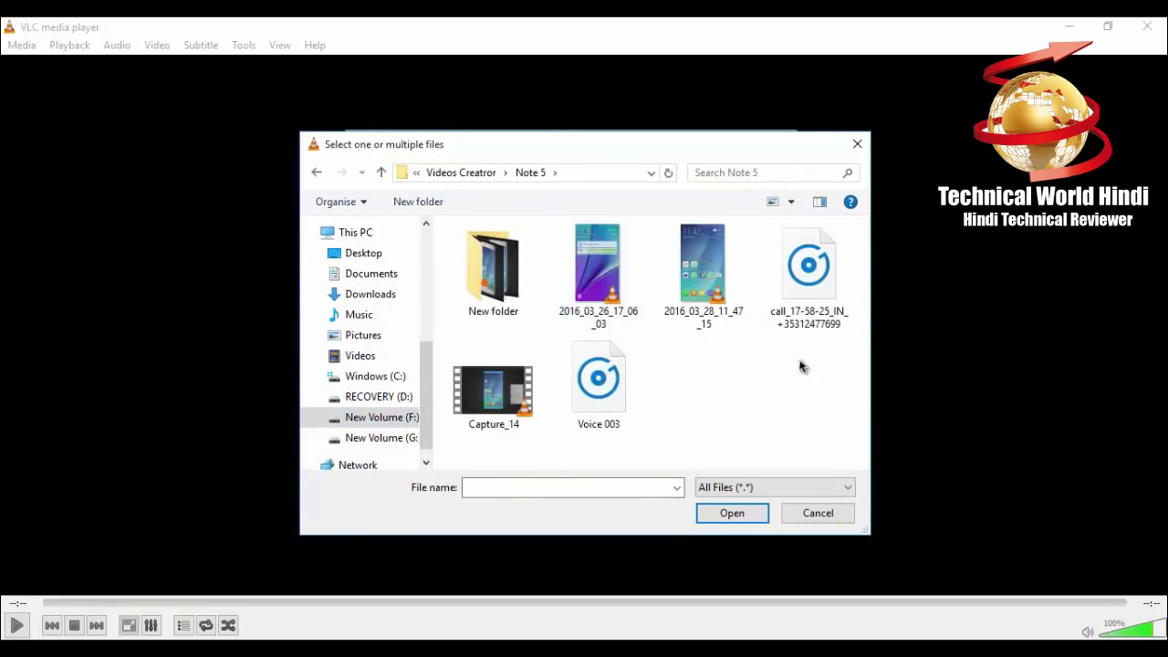
left_click(498, 418)
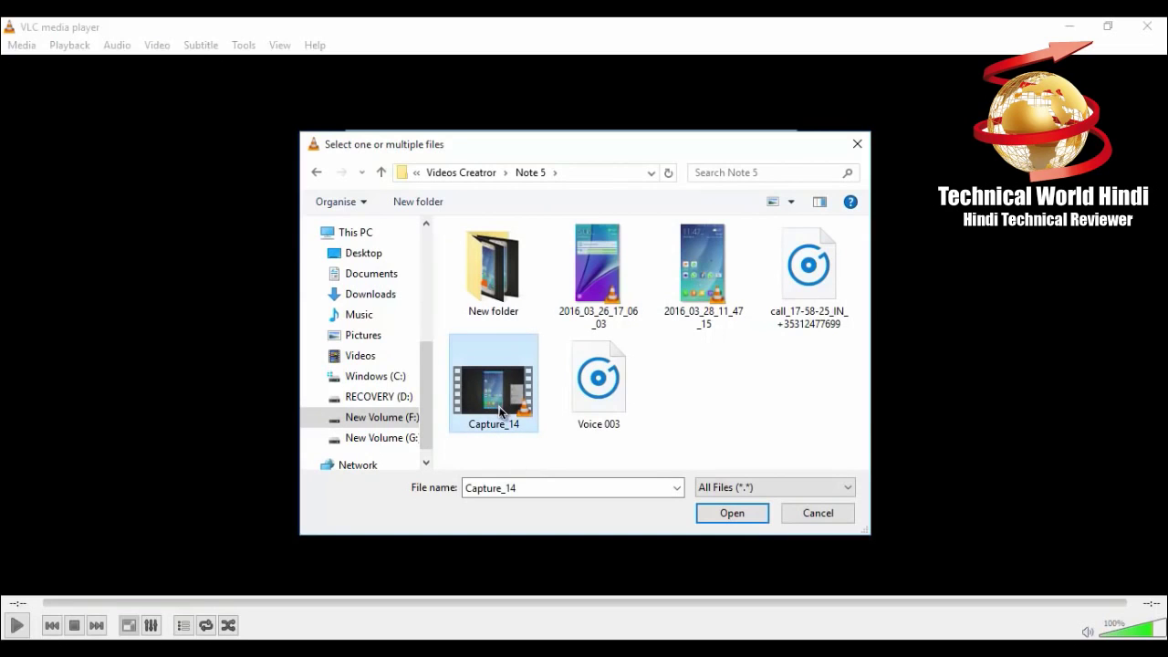
double_click(500, 411)
- Proceed to the conversion settings for the added Capture_14.mp4 file
mouse_move(374, 230)
left_mouse_down()
mouse_move(535, 272)
mouse_move(587, 264)
left_mouse_up()
left_click_drag(620, 461, 722, 502)
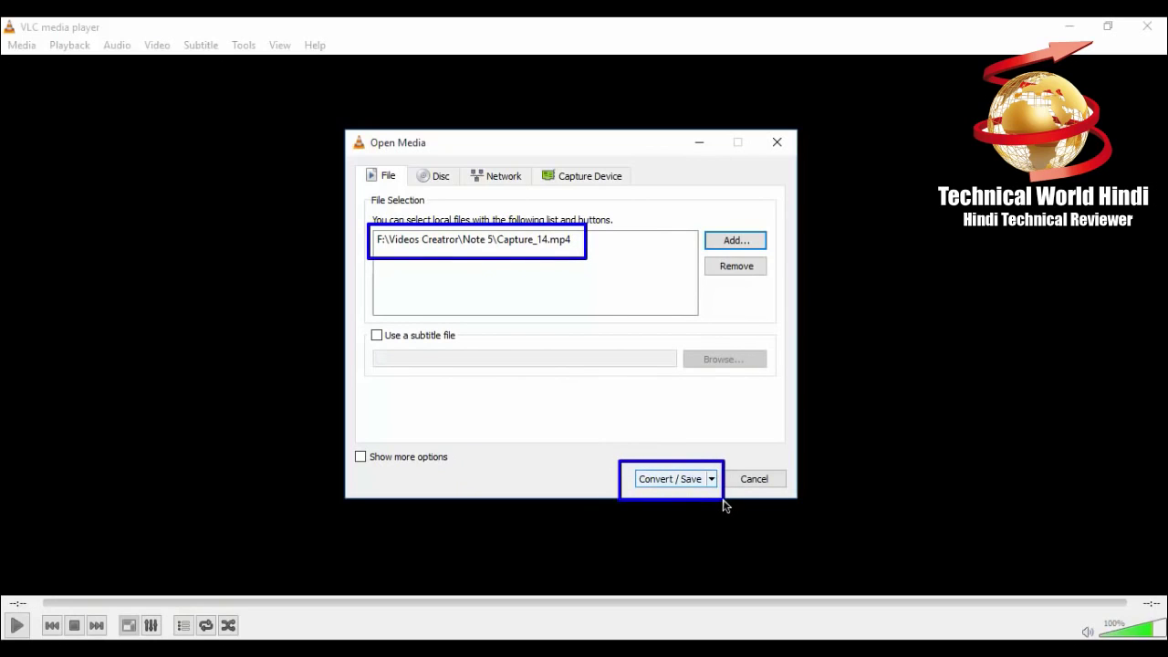
left_click(653, 476)
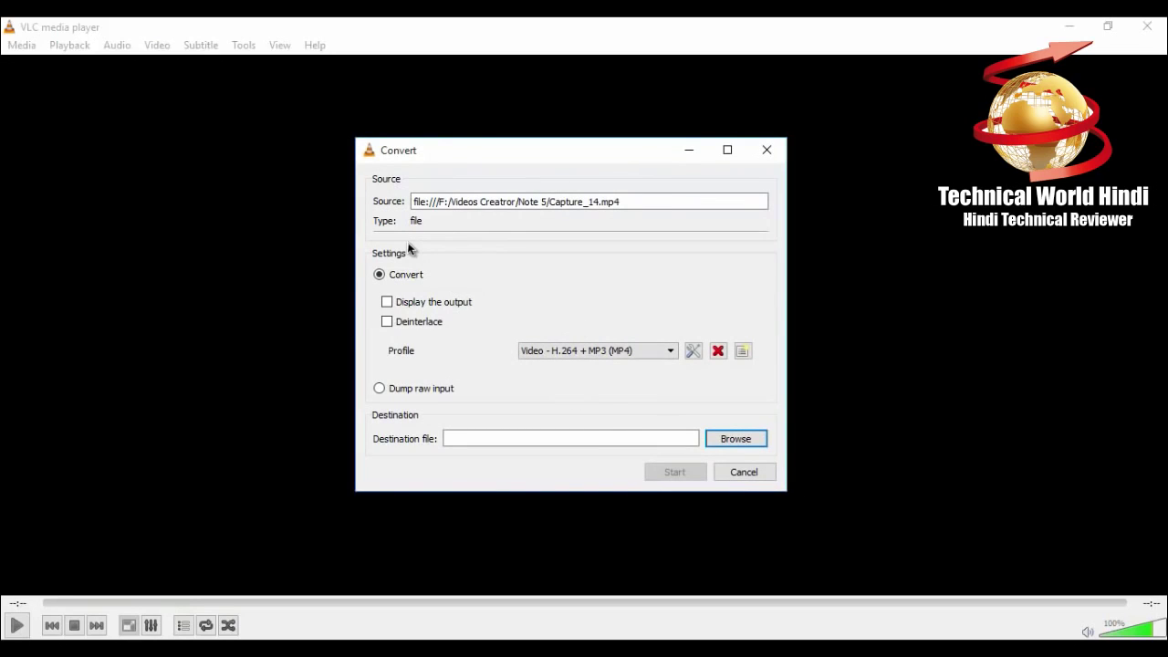
mouse_move(367, 188)
left_mouse_down()
mouse_move(564, 228)
mouse_move(648, 218)
left_mouse_up()
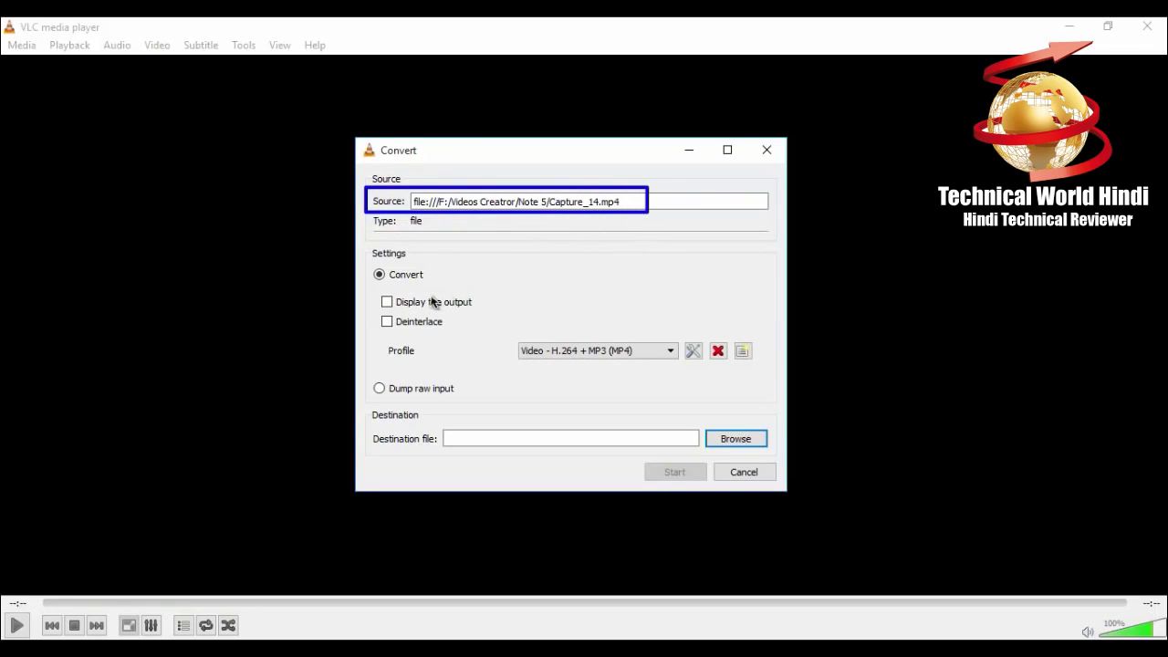
mouse_move(374, 292)
left_mouse_down()
mouse_move(424, 319)
mouse_move(497, 322)
left_mouse_up()
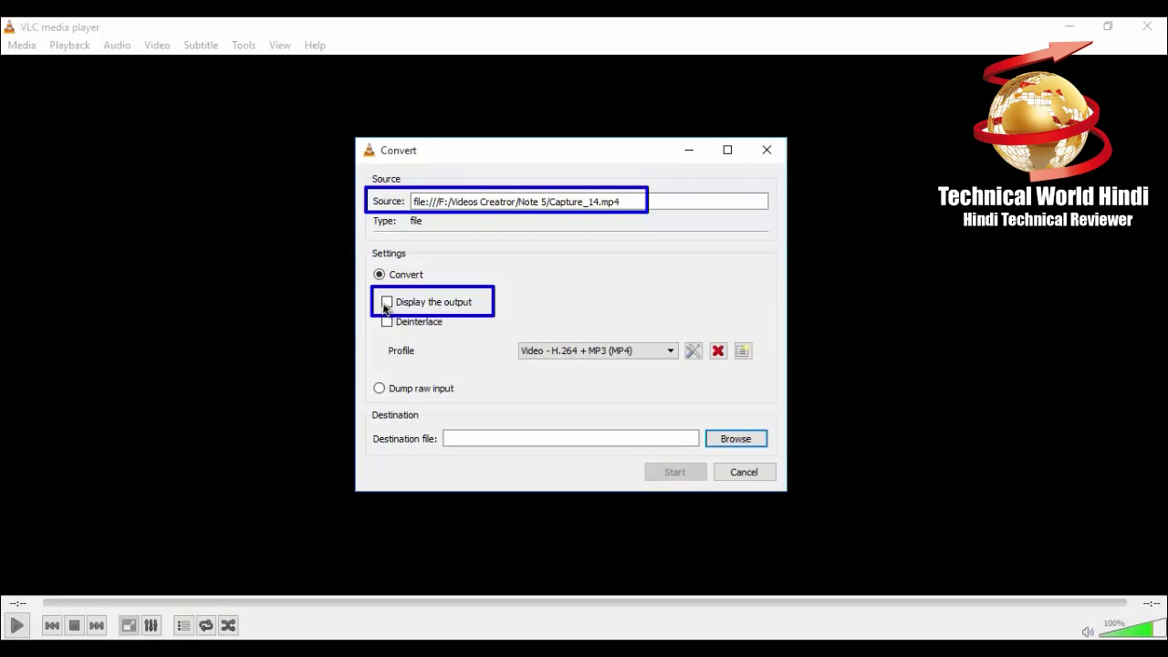
left_click_drag(500, 325, 688, 381)
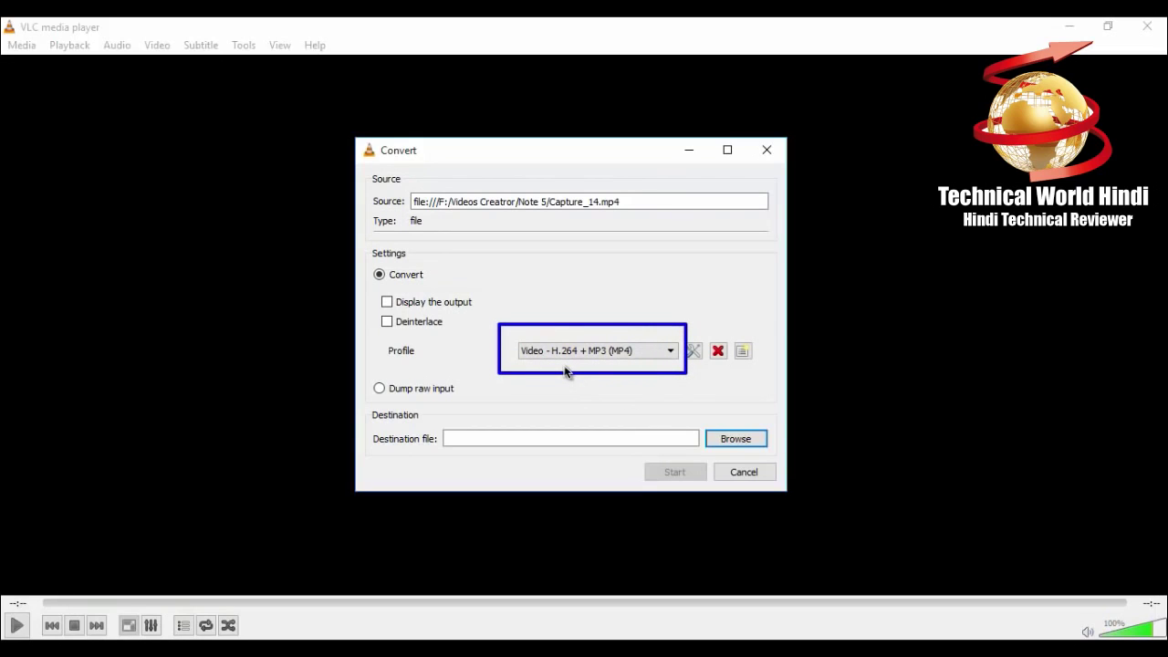
- Set the conversion profile to Audio - MP3, and view the new profile options without creating one
left_click(670, 351)
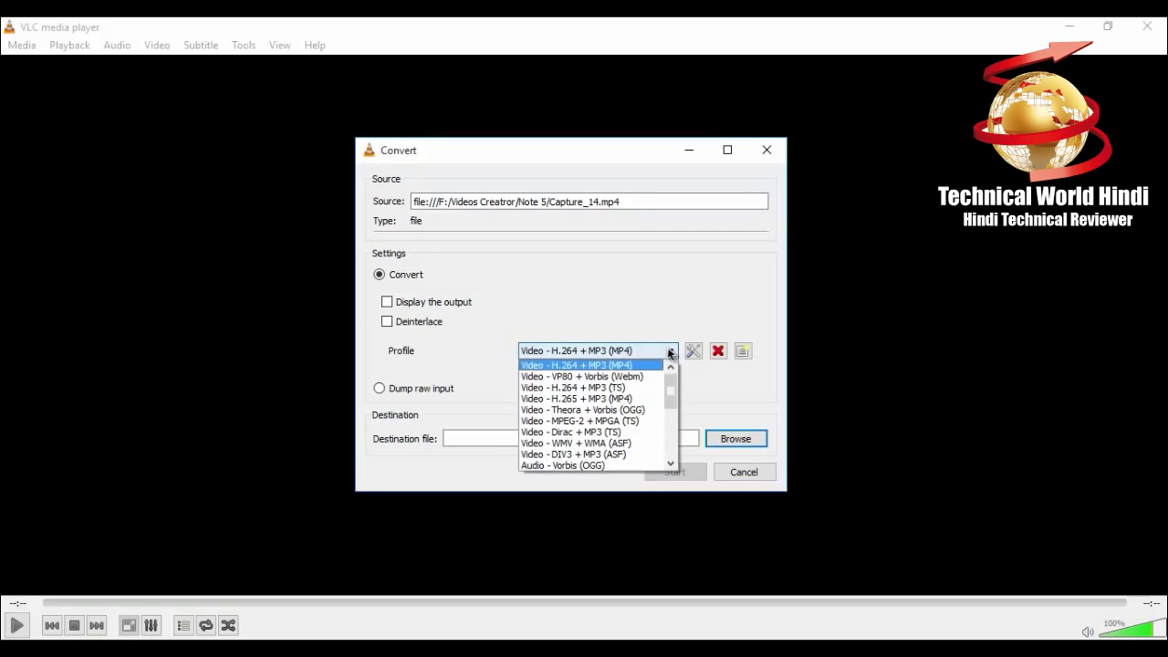
left_click_drag(670, 387, 672, 417)
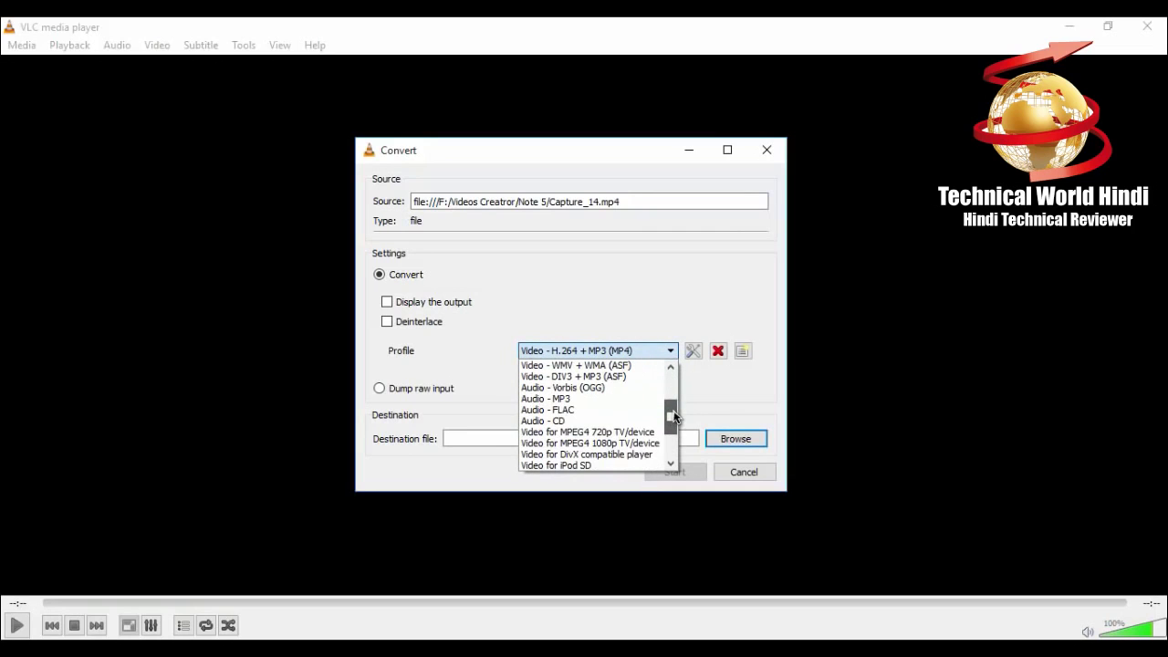
left_click(559, 398)
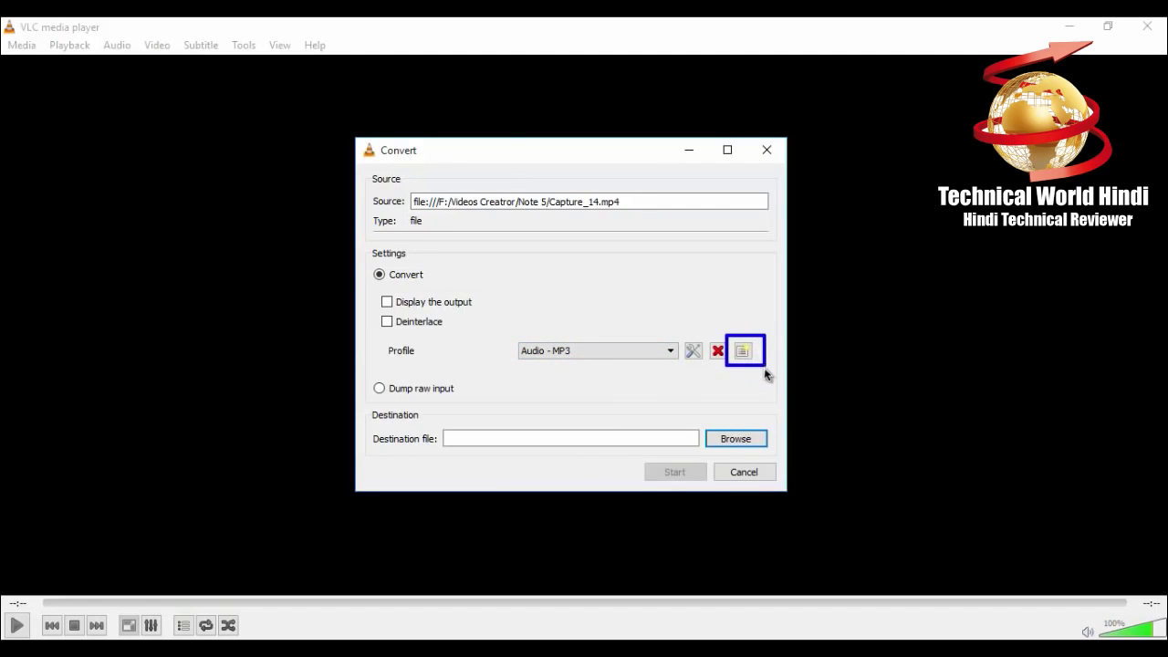
left_click(742, 352)
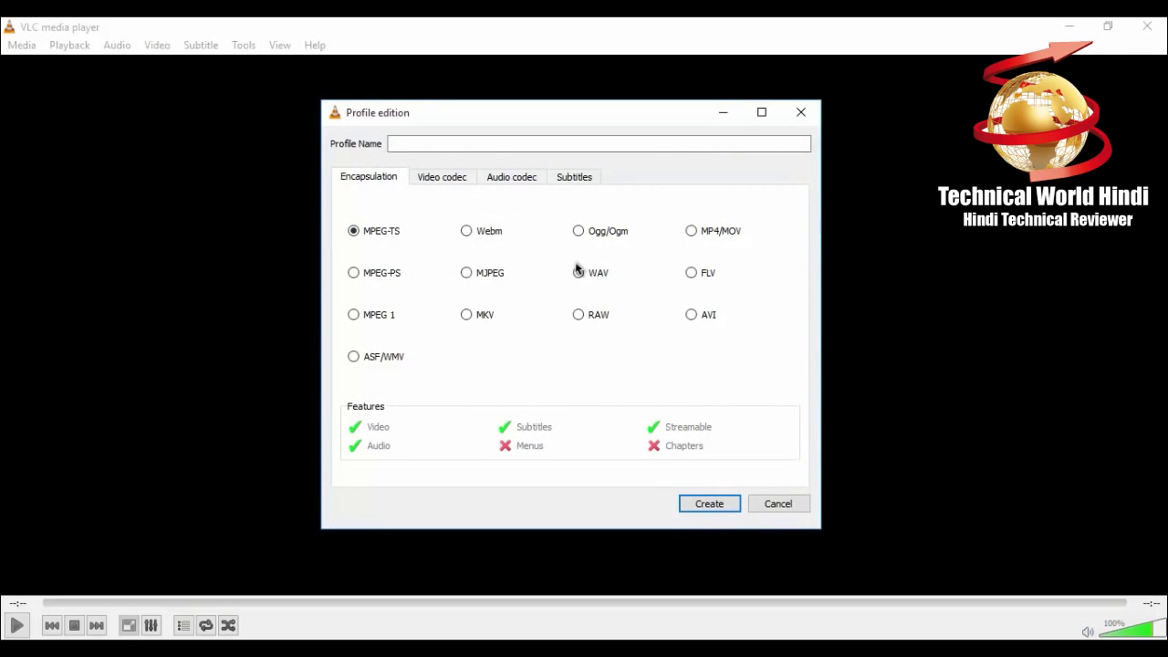
left_click(785, 505)
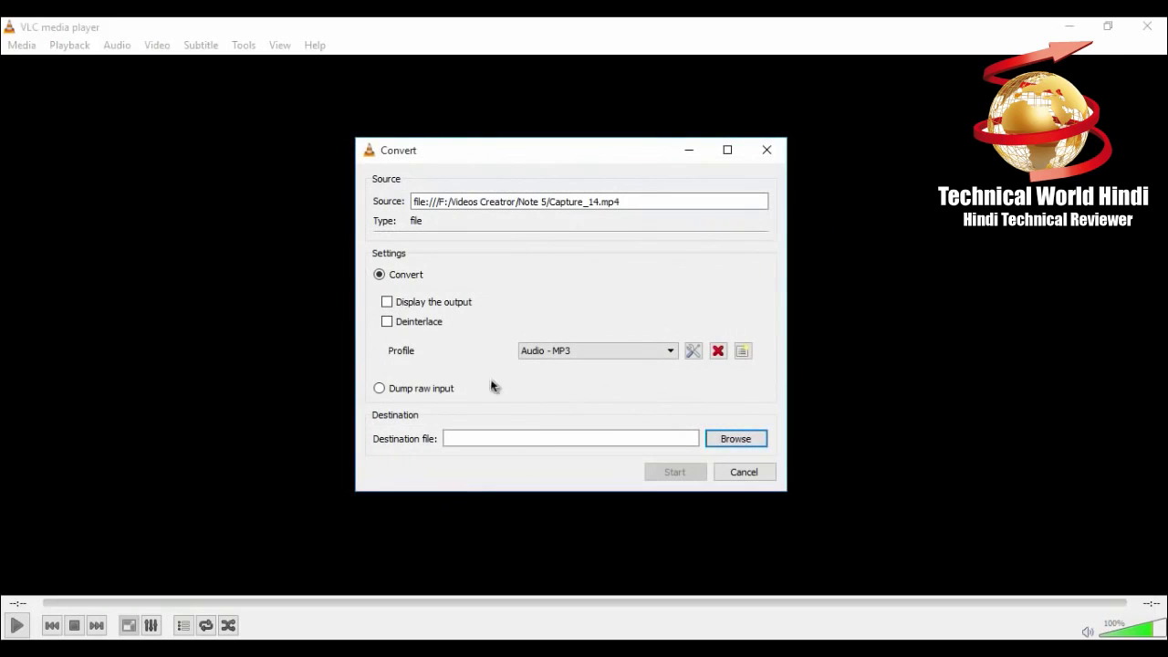
- Set the destination to an MP3 file named test in the Note 5 folder
left_click(730, 445)
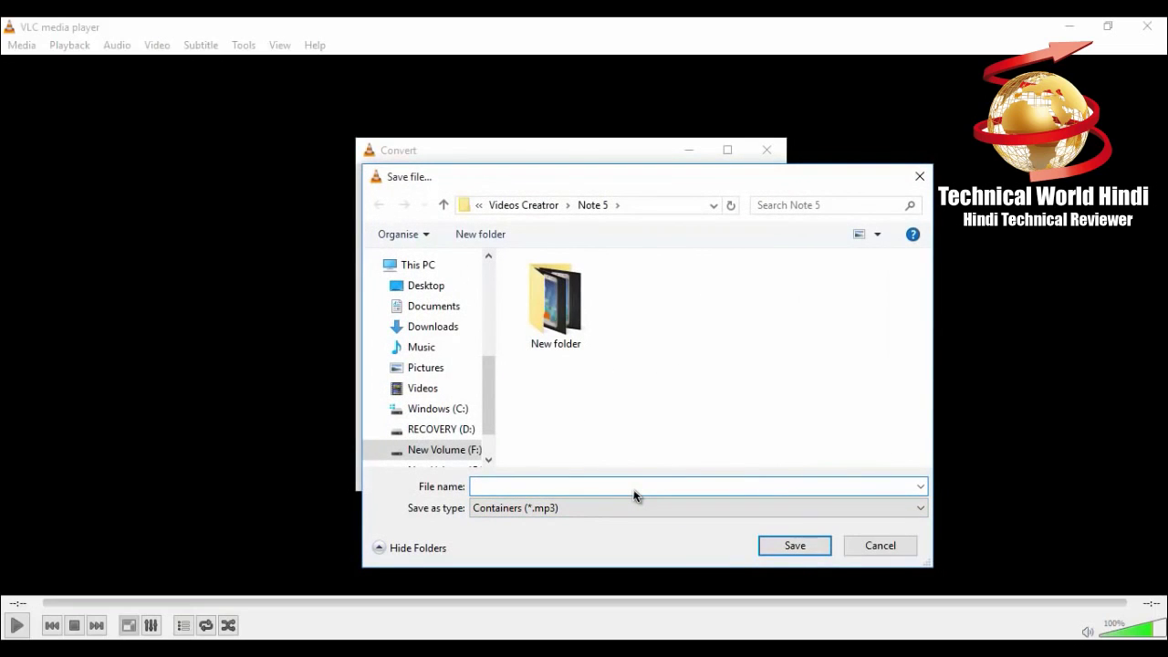
type("test")
left_click(781, 549)
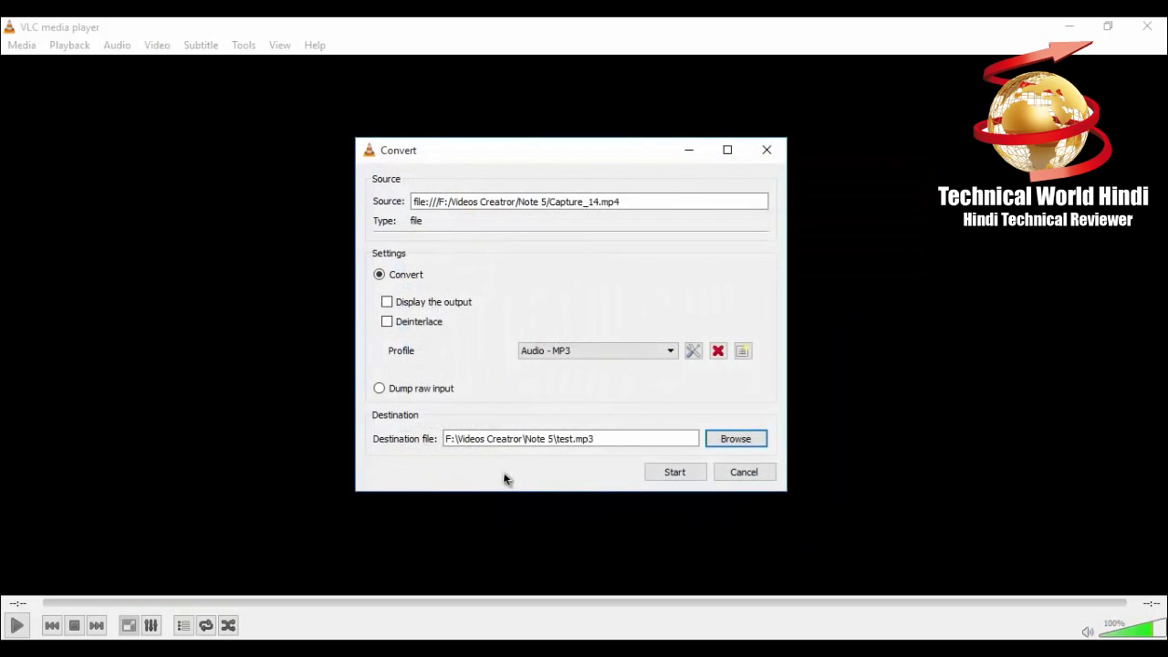
- Start converting Capture_14.mp4 into test.mp3
left_click_drag(369, 179, 654, 232)
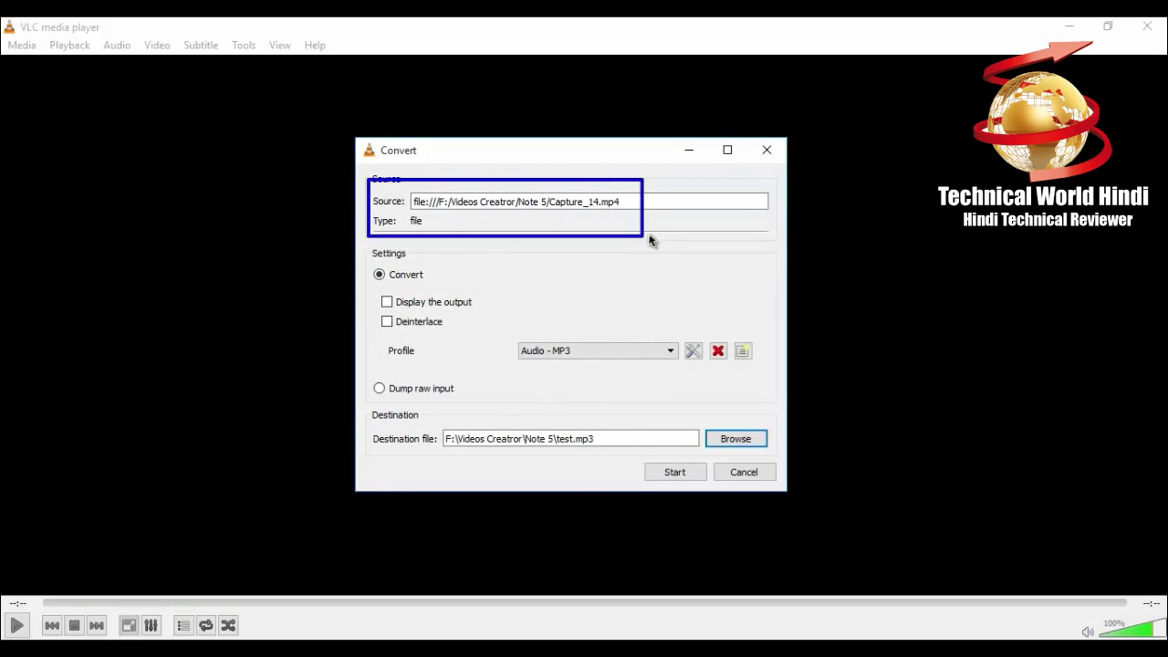
left_click_drag(415, 421, 638, 464)
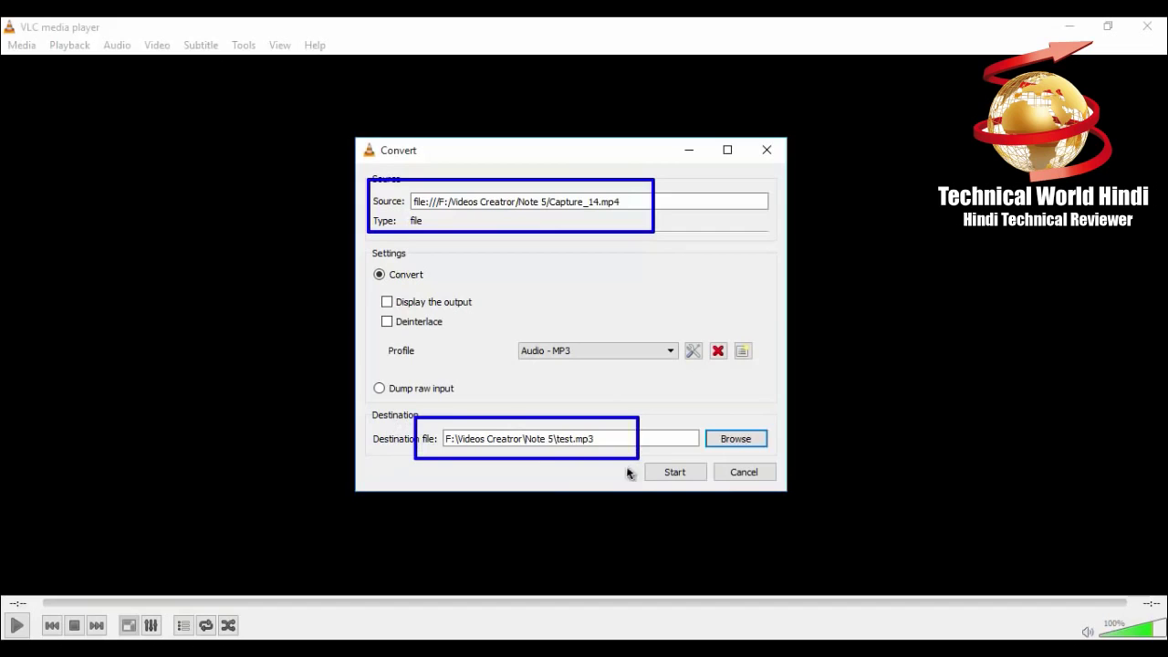
left_click(674, 472)
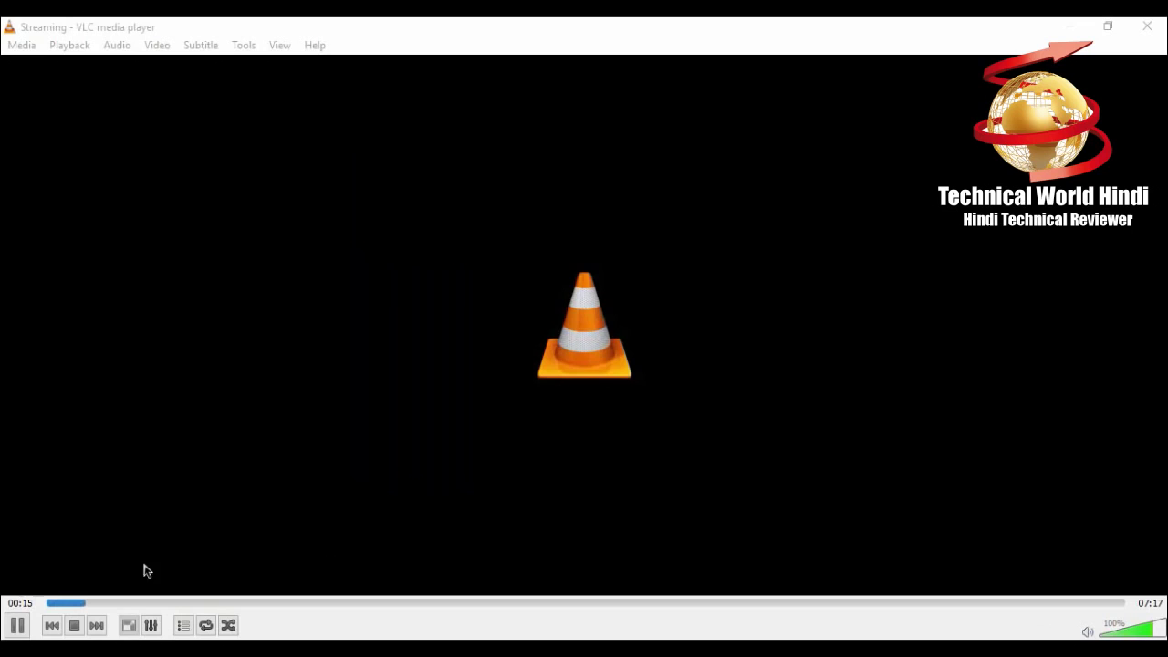
mouse_move(31, 595)
left_mouse_down()
mouse_move(100, 615)
mouse_move(409, 626)
mouse_move(939, 607)
mouse_move(1164, 629)
mouse_move(1151, 629)
left_mouse_up()
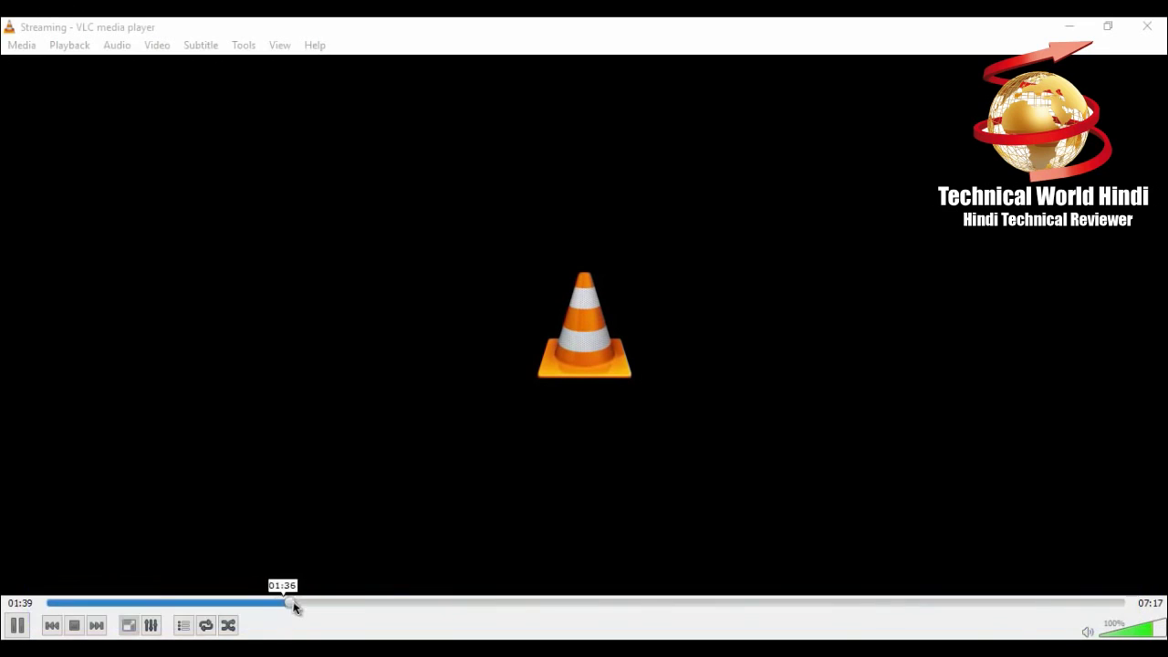
left_click(304, 604)
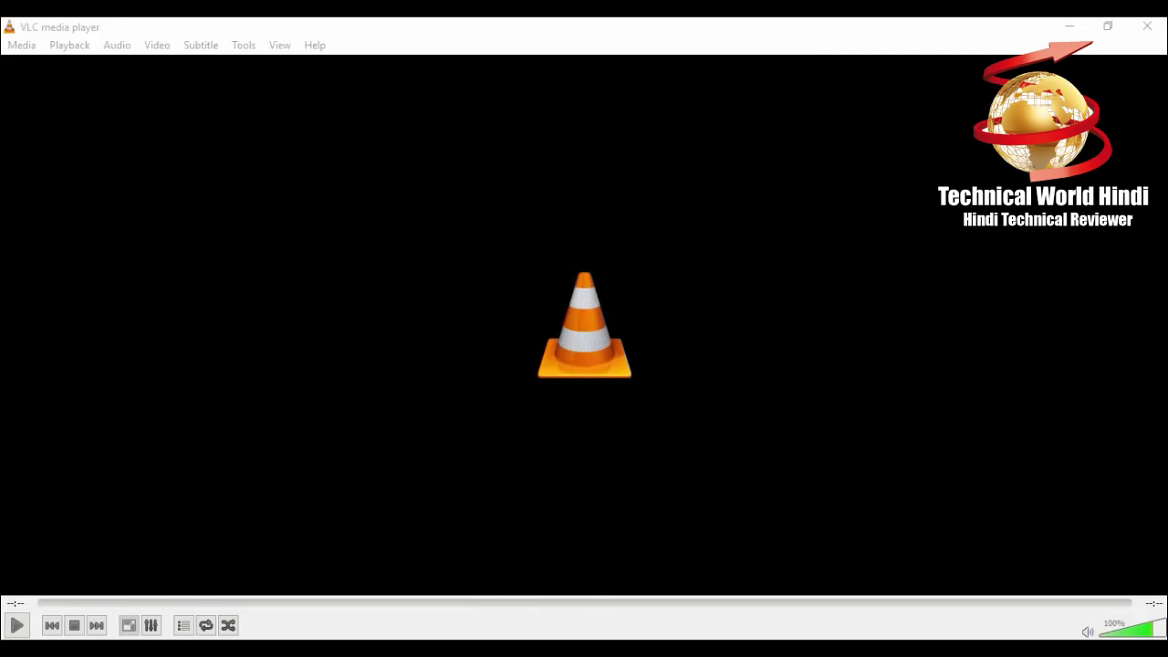
- Switch to the Note 5 folder in File Explorer and play the original Capture_14 video briefly, closing the player
mouse_move(526, 652)
left_click(605, 597)
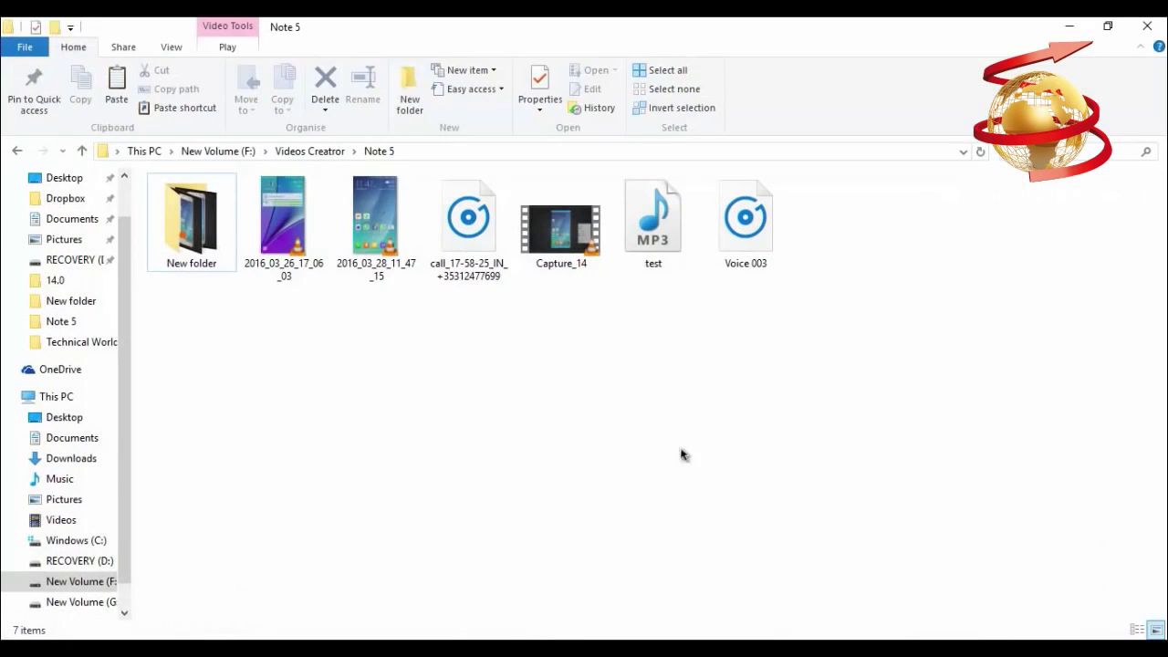
double_click(548, 252)
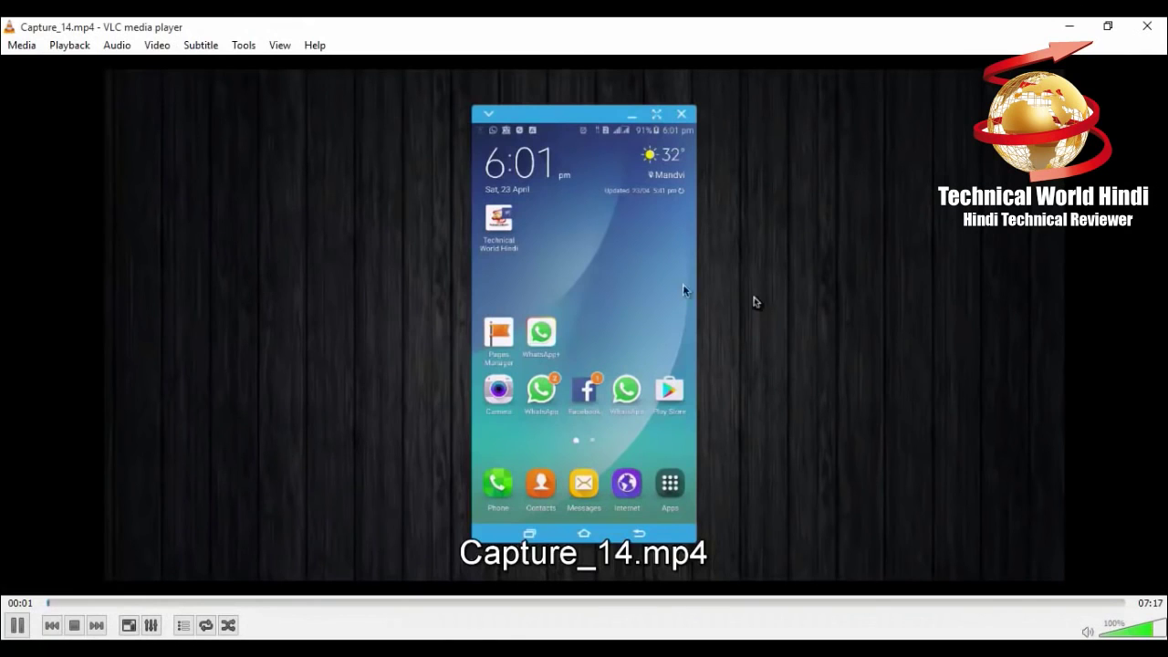
left_click(1146, 27)
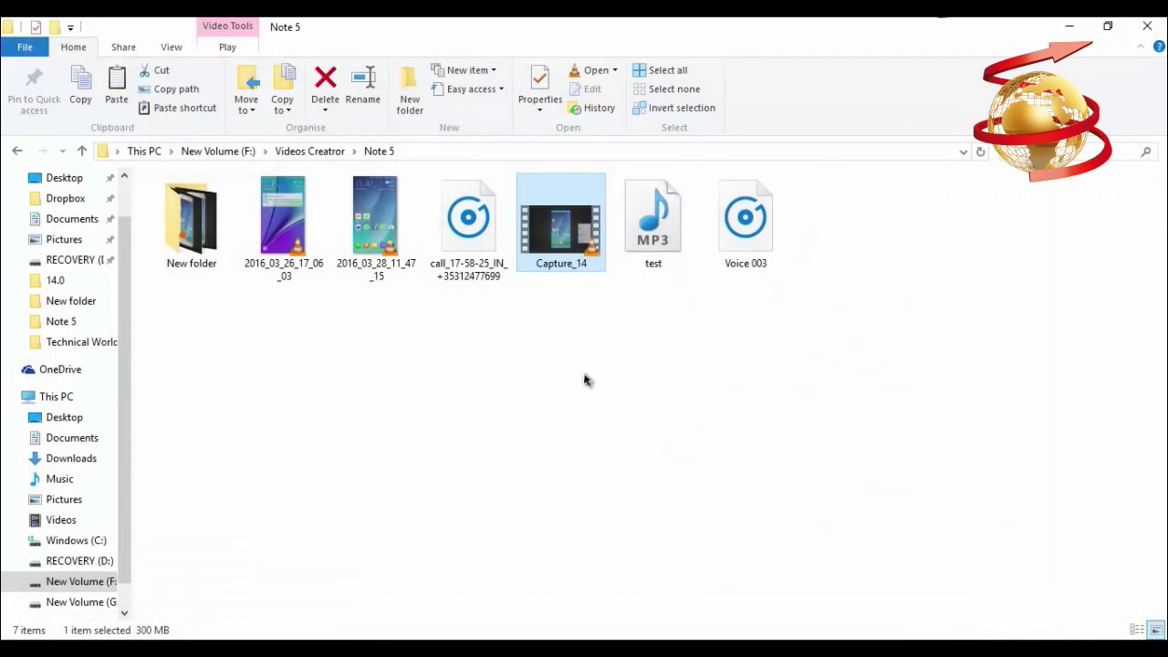
- Play the converted test MP3 file to check it, close its player and minimize the folder window
mouse_move(657, 261)
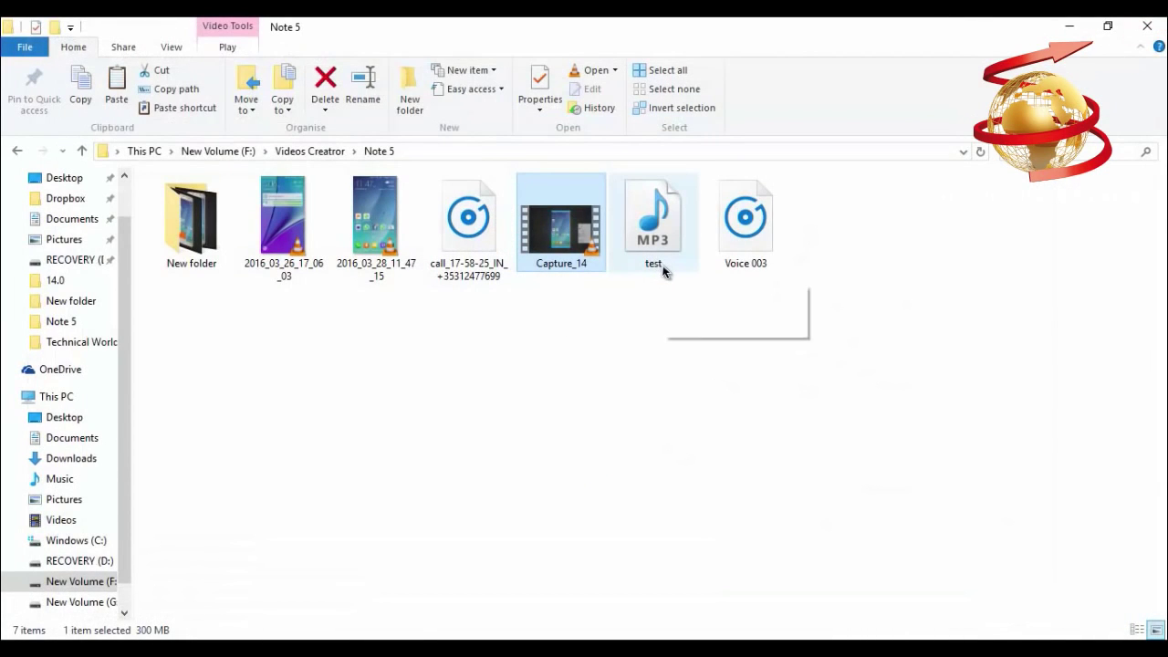
left_click(642, 246)
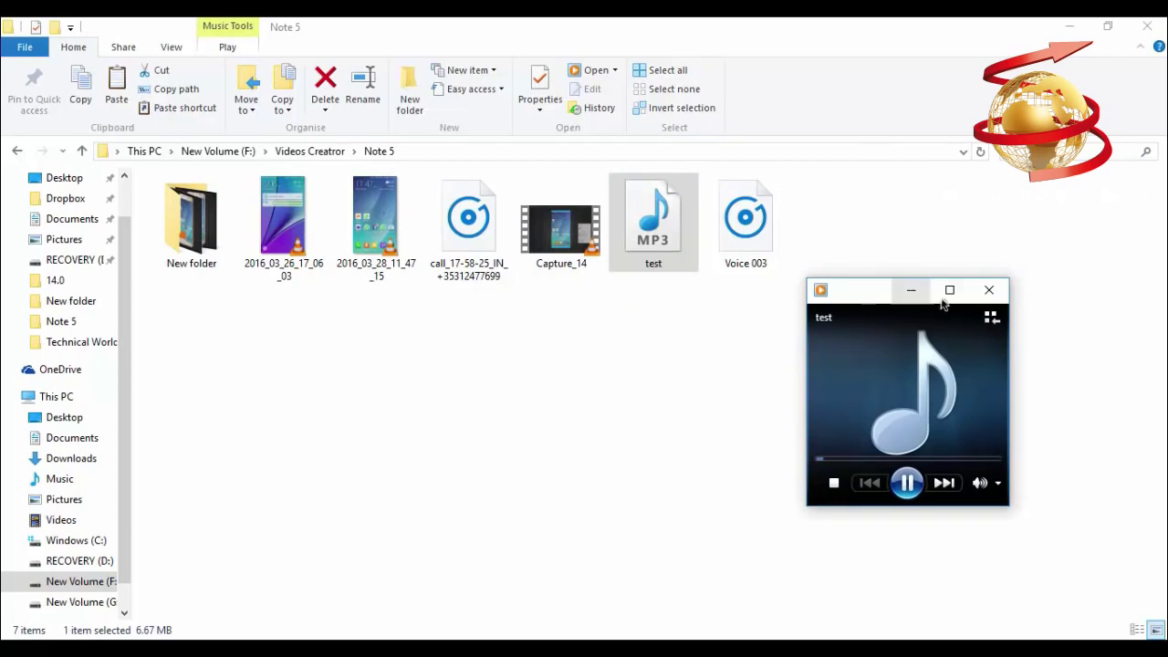
left_click(986, 292)
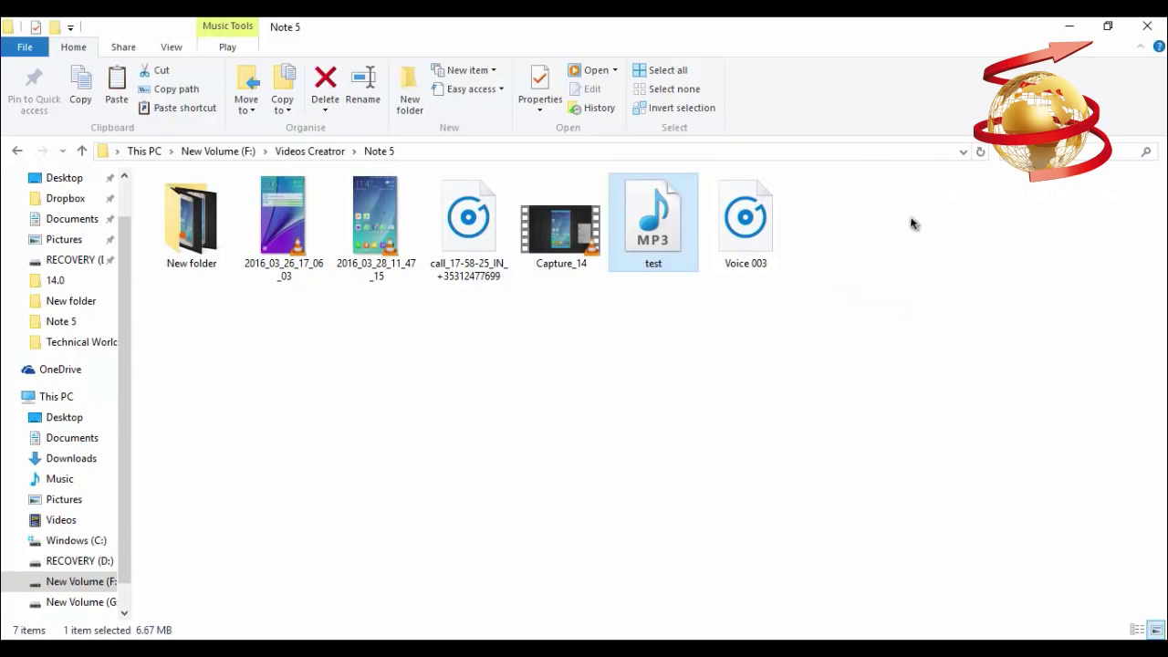
left_click(1069, 26)
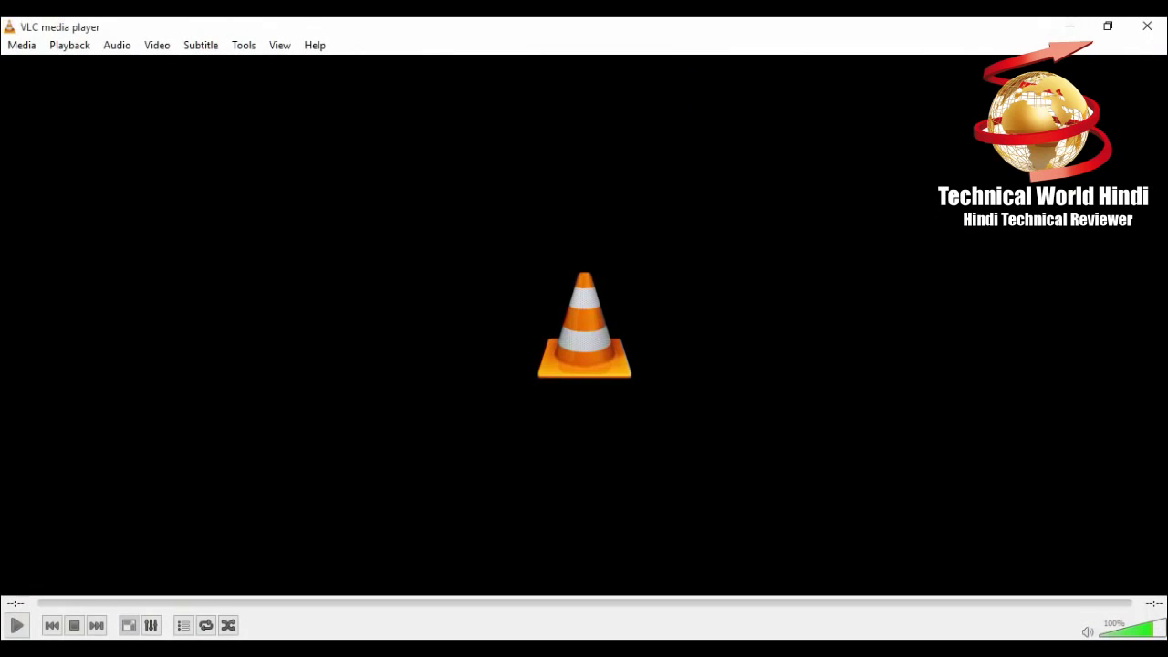